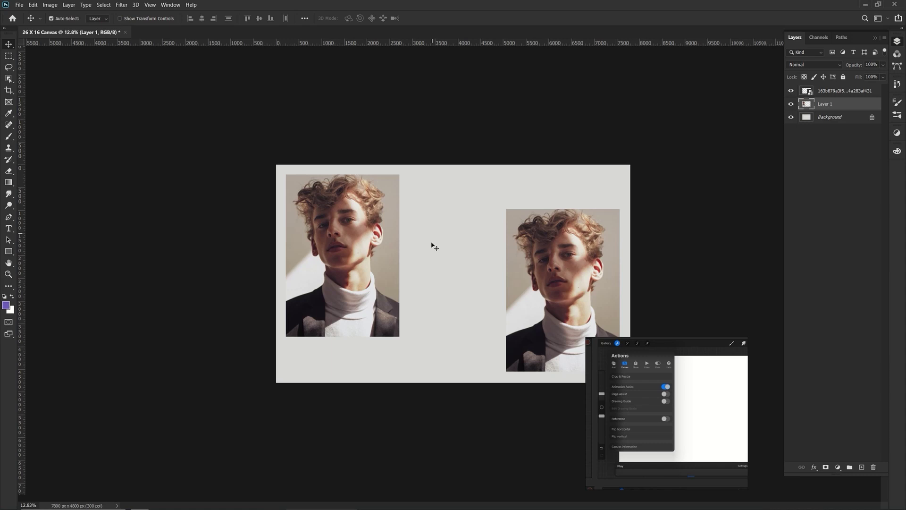
Select the Brush tool from the toolbar
click(9, 136)
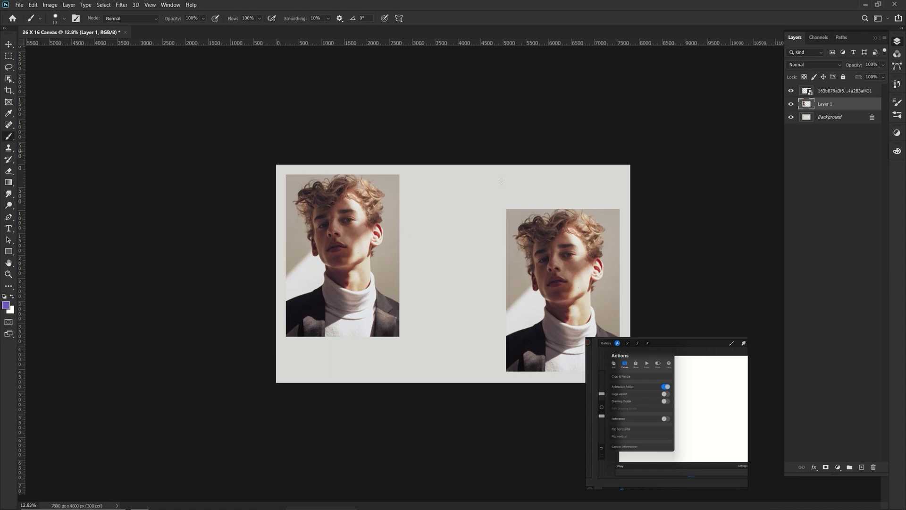
Turn on Vertical symmetry and stretch its axis from canvas top to bottom
click(400, 19)
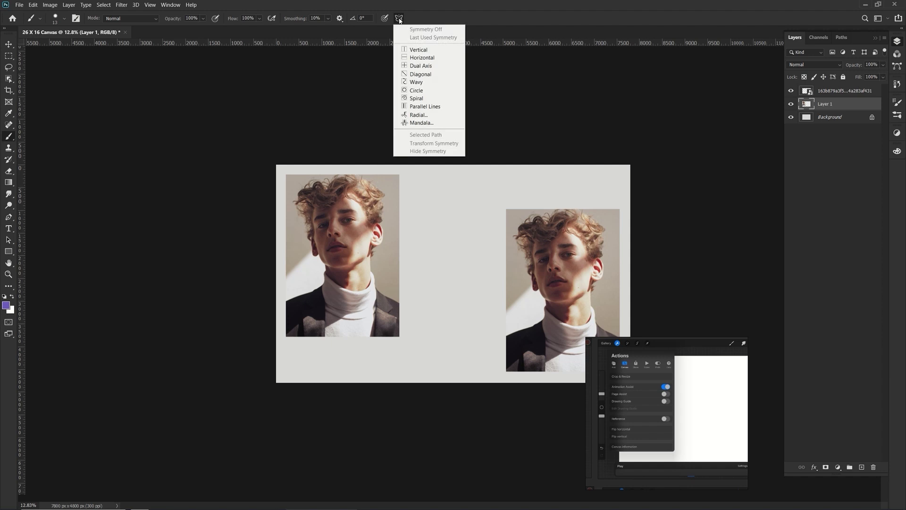
click(419, 50)
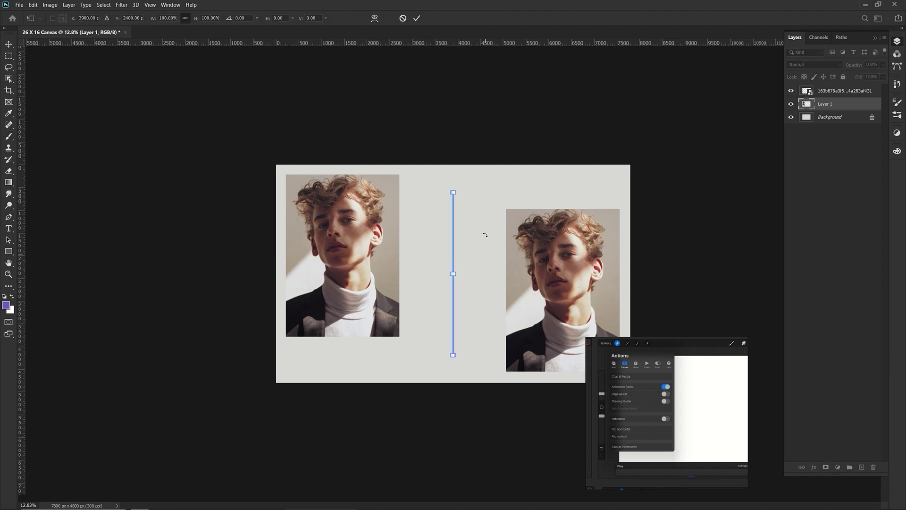
drag(453, 193, 453, 164)
drag(453, 355, 454, 382)
click(9, 136)
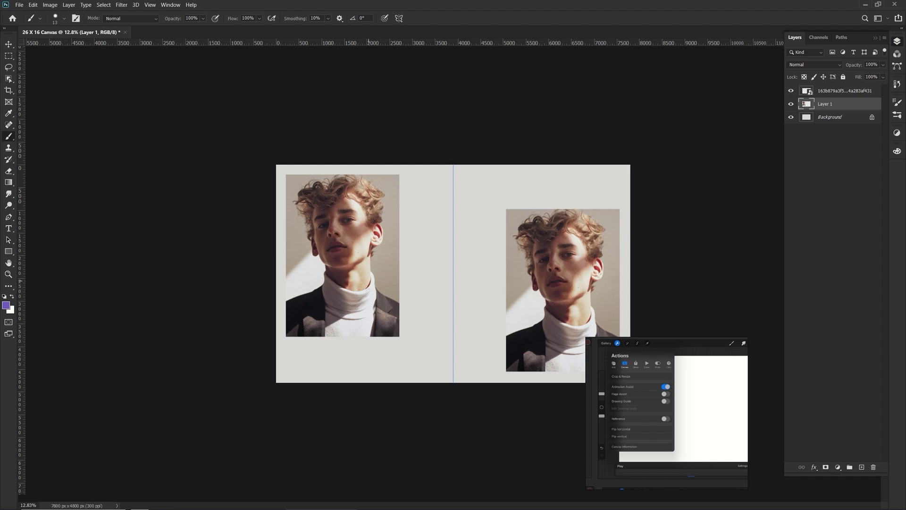
Add a new empty layer and hide both photo layers
click(862, 467)
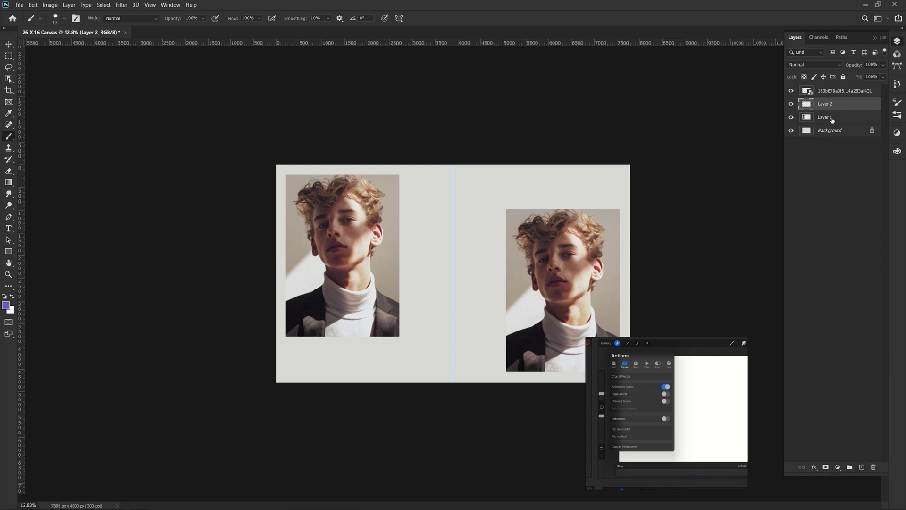
click(792, 117)
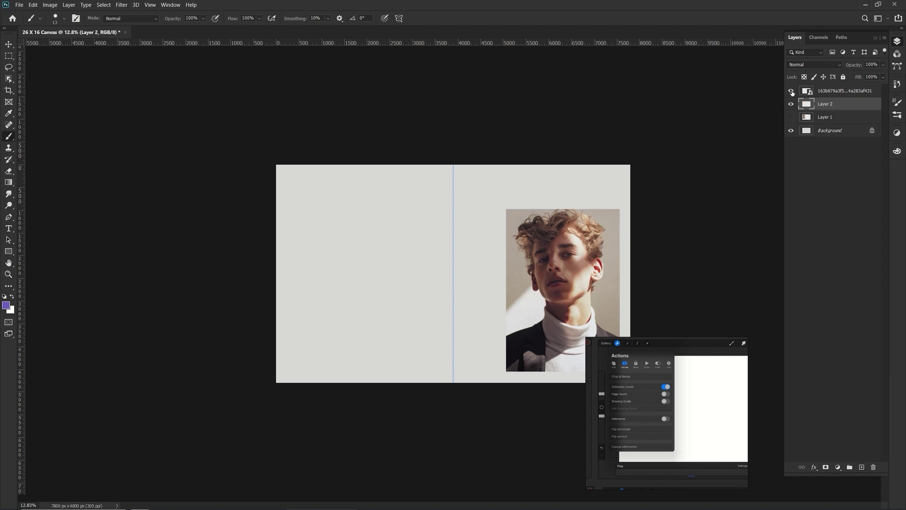
click(792, 91)
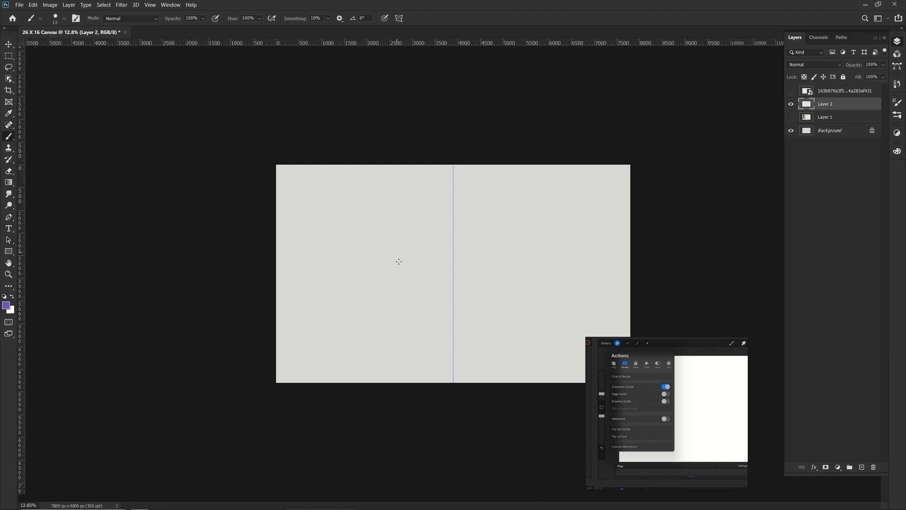
Sketch nested mirrored heart outlines, from a small heart out to the outermost one
mouse_move(397, 264)
mouse_down()
mouse_move(437, 225)
mouse_move(451, 249)
mouse_up()
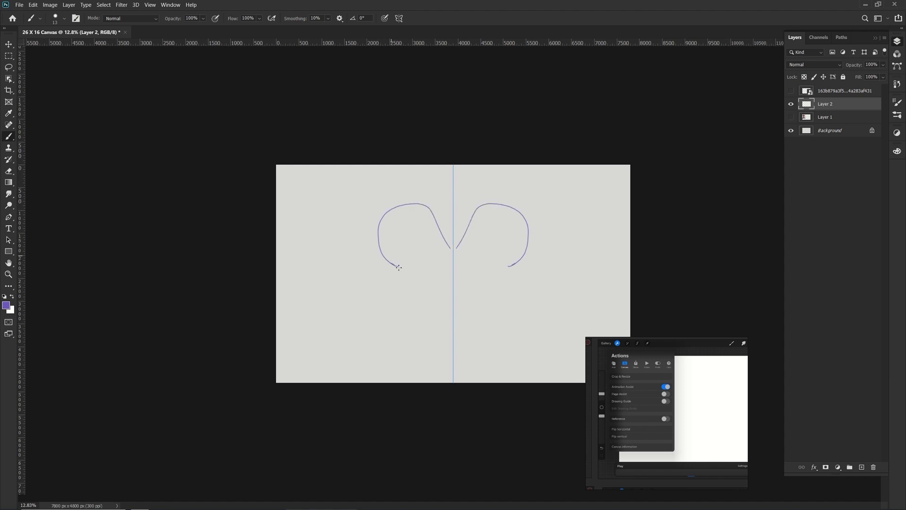
drag(392, 264, 449, 321)
mouse_move(440, 204)
mouse_down()
mouse_move(404, 311)
mouse_move(453, 353)
mouse_up()
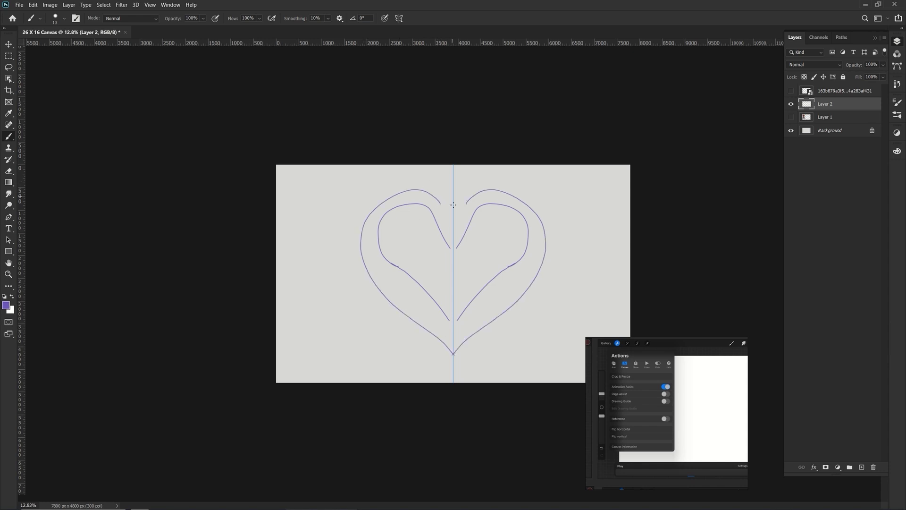
drag(453, 204, 454, 375)
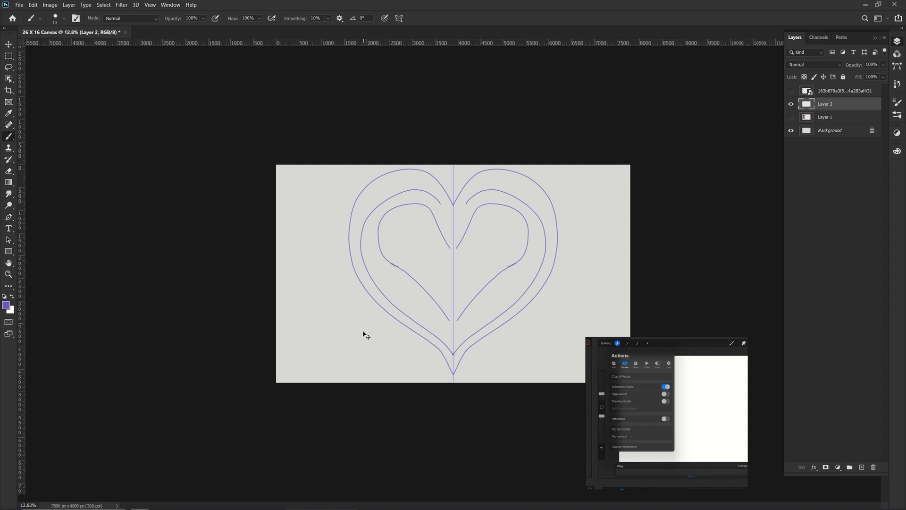
Undo the hearts and draw a mirrored vase body with a top bulb
key(ctrl+z)
key(ctrl+z)
key(ctrl+z)
key(ctrl+z)
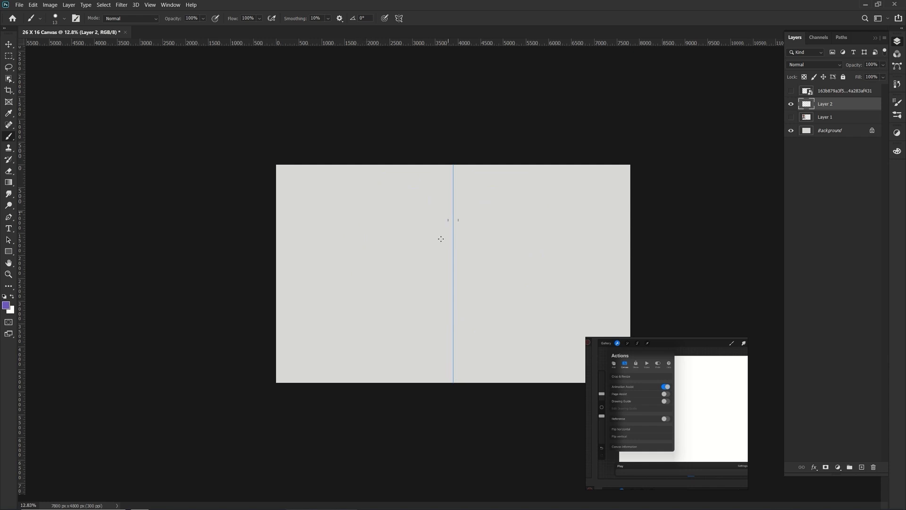
mouse_move(448, 221)
mouse_down()
mouse_move(386, 273)
mouse_move(425, 317)
mouse_move(397, 343)
mouse_move(455, 370)
mouse_up()
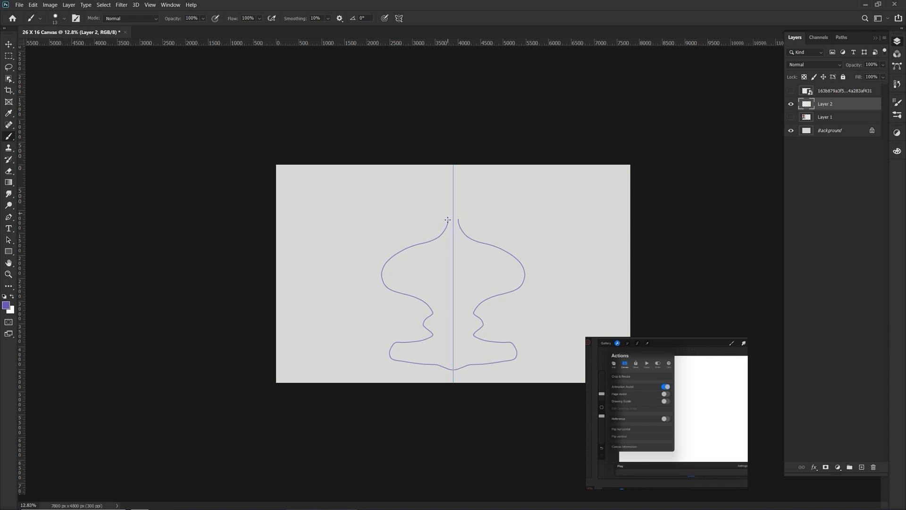
mouse_move(448, 226)
mouse_down()
mouse_move(434, 209)
mouse_move(437, 186)
mouse_move(453, 175)
mouse_move(447, 171)
mouse_move(462, 170)
mouse_up()
Try the Clone Stamp, toning, Dodge/Burn, Eyedropper and Crop tools, ending on Brush
click(9, 148)
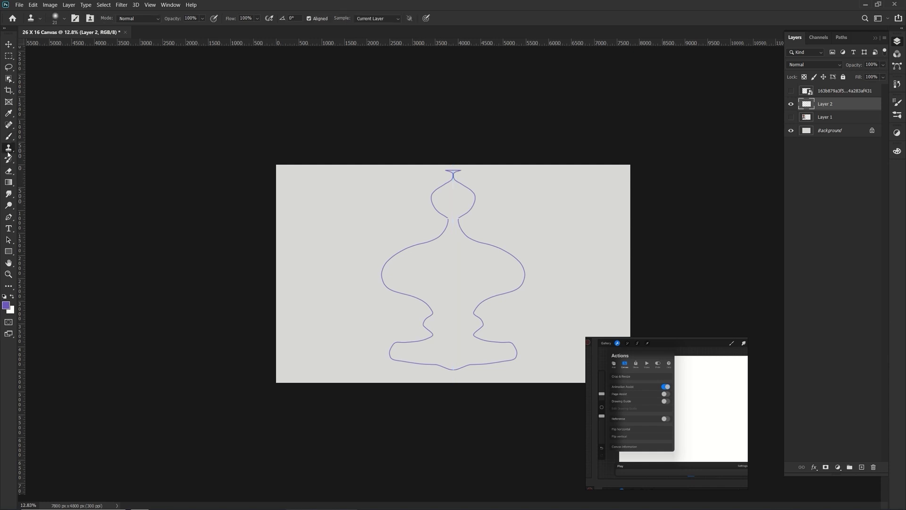
click(9, 186)
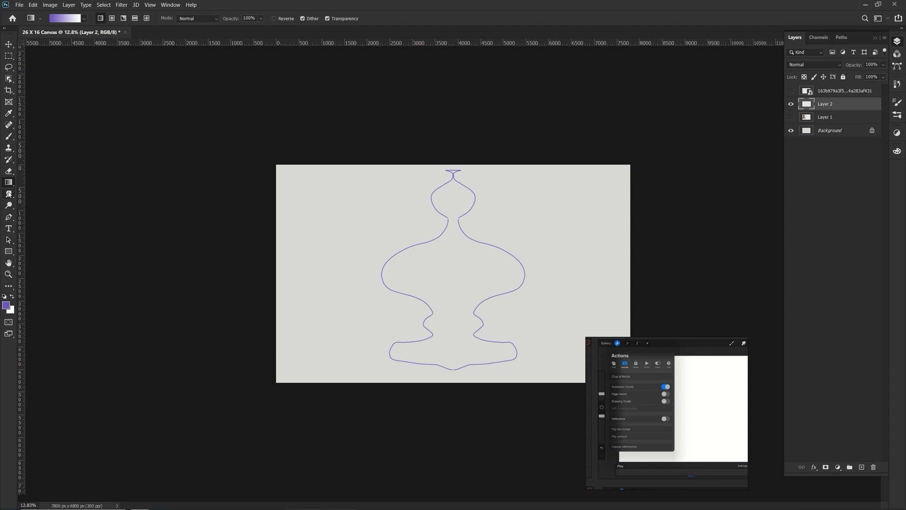
click(9, 205)
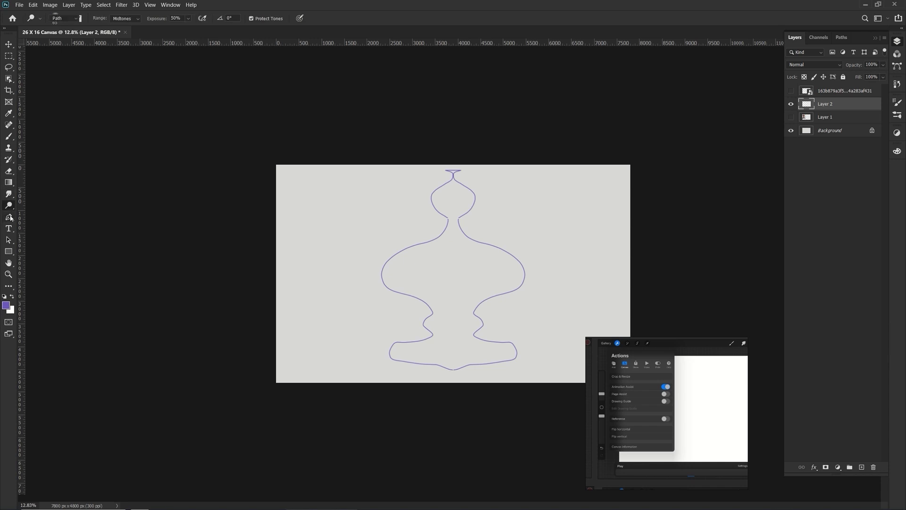
click(9, 136)
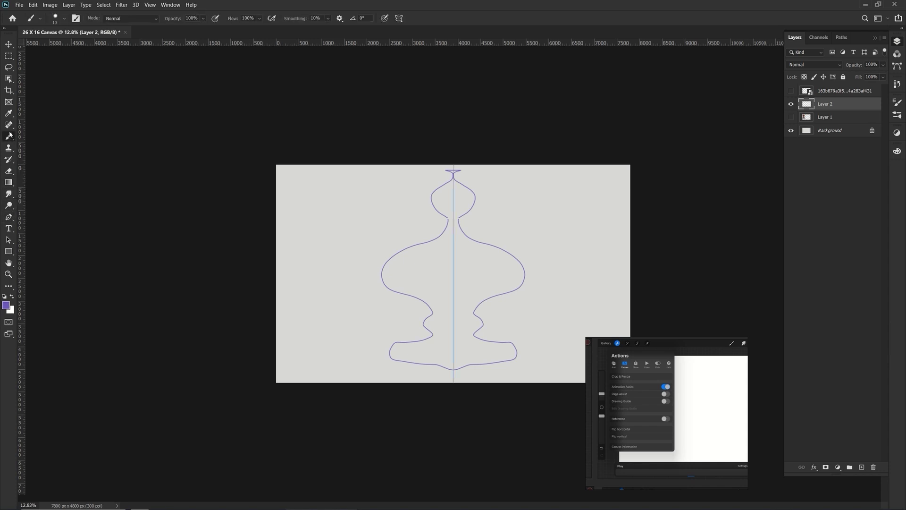
click(10, 113)
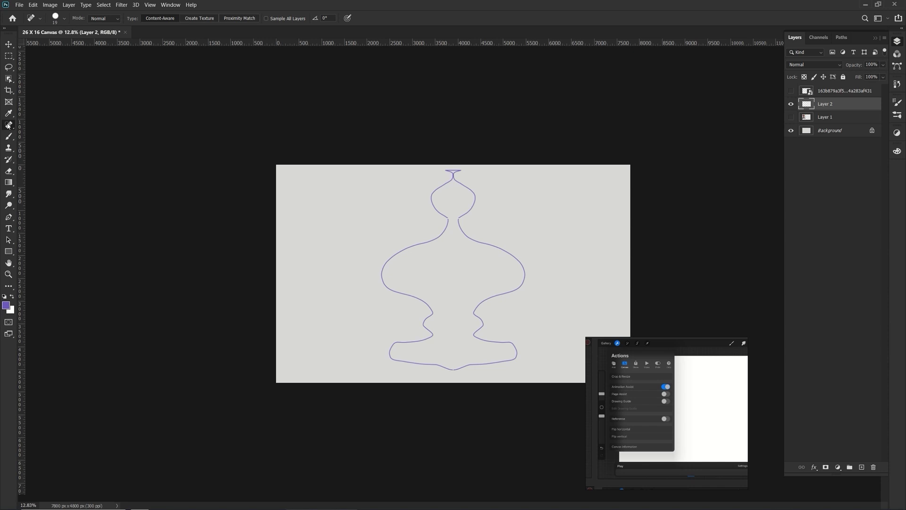
click(9, 90)
click(9, 137)
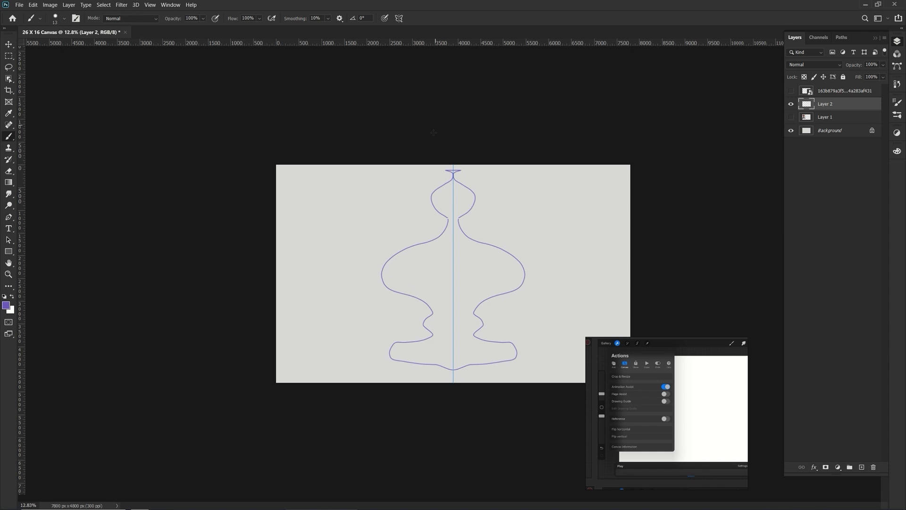
Undo the vase strokes, turn symmetry off, and choose Mandala symmetry
key(ctrl+z)
key(ctrl+z)
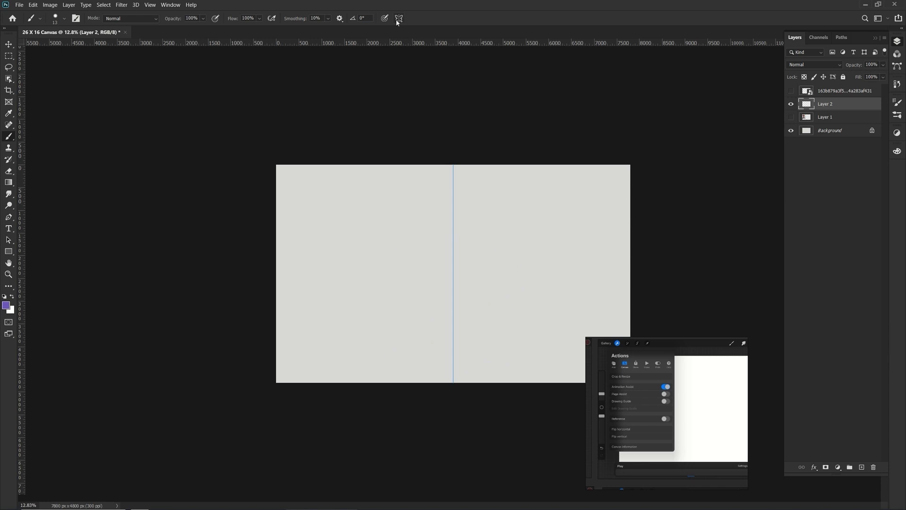
click(399, 18)
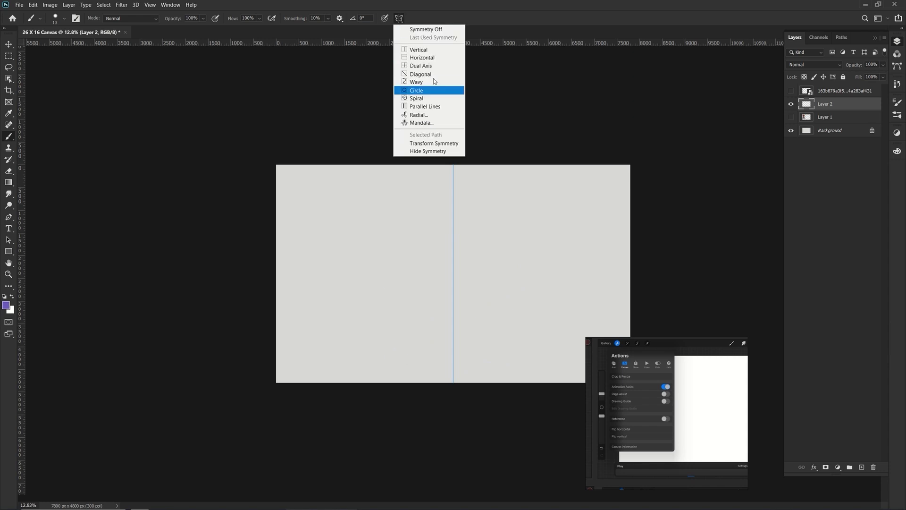
click(478, 14)
click(399, 18)
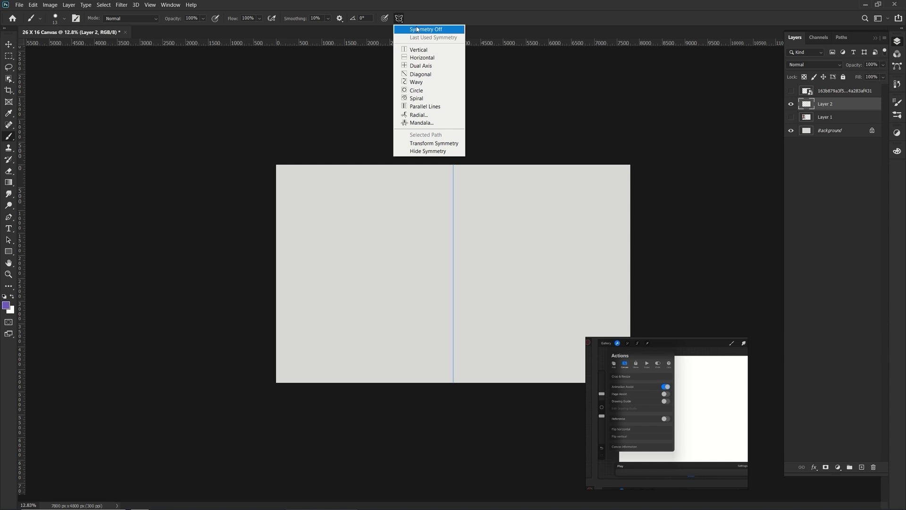
click(417, 30)
click(399, 19)
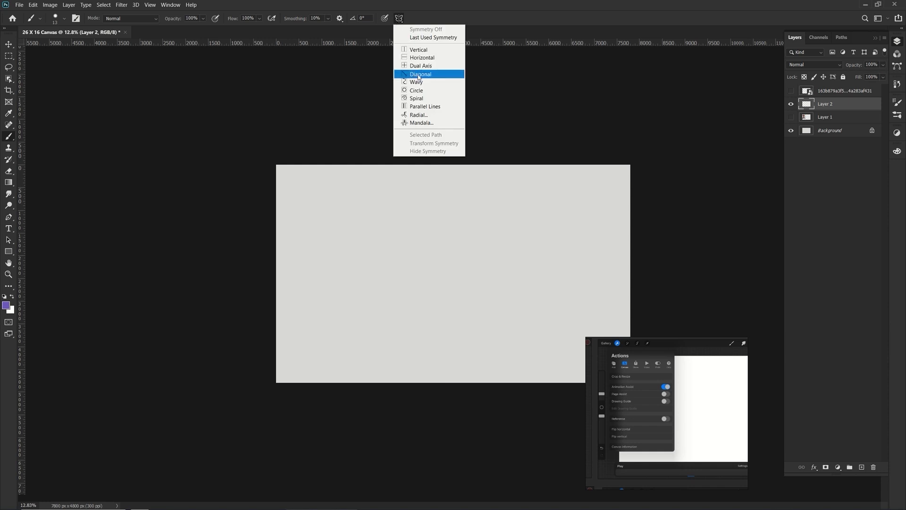
click(422, 122)
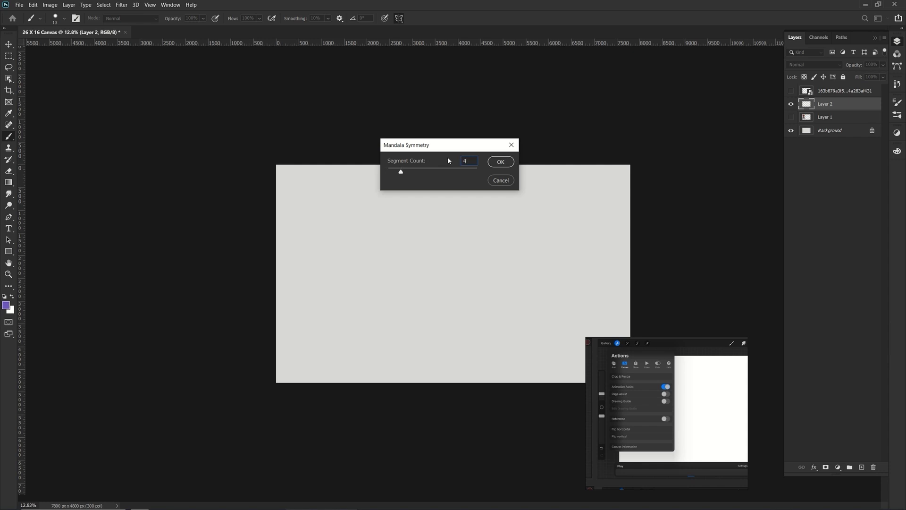
Accept 4 mandala segments and enlarge the guide to the full canvas height
click(501, 161)
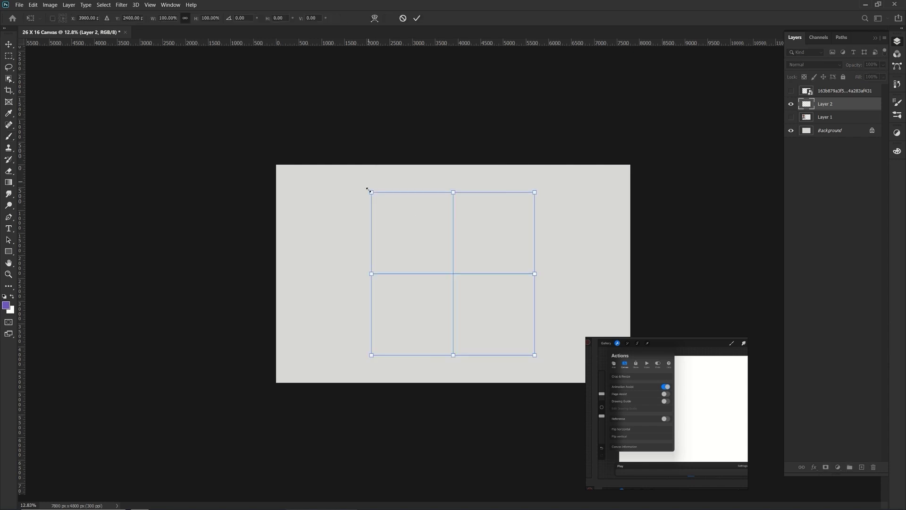
drag(372, 192, 343, 165)
drag(536, 355, 562, 386)
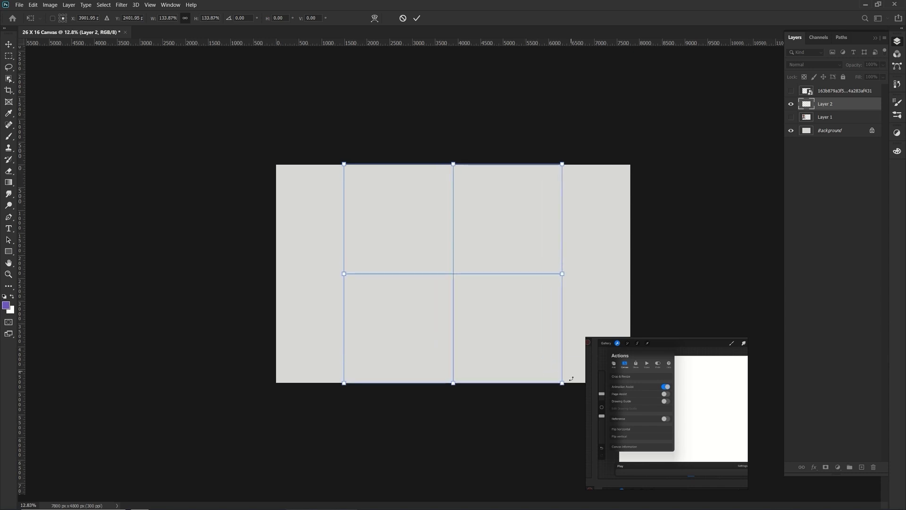
click(9, 136)
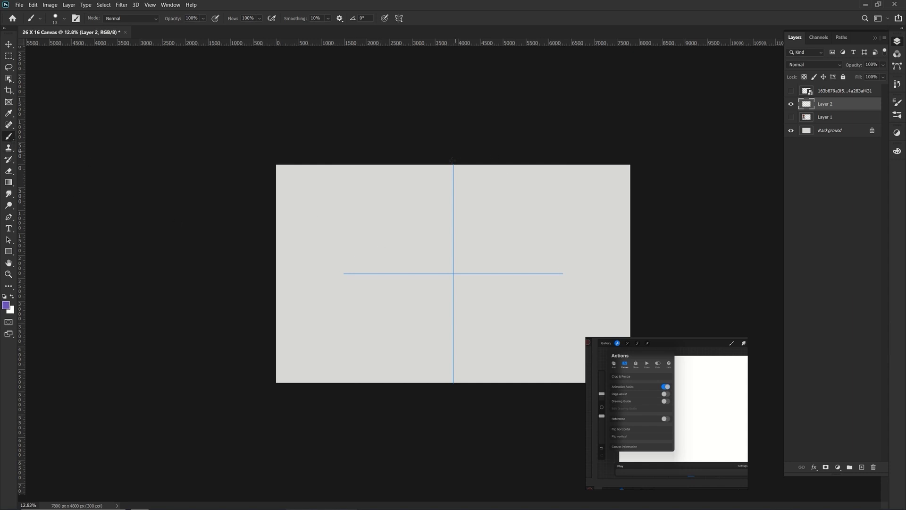
Paint a four-way mirrored floral stroke pattern, then undo all of it
mouse_move(453, 171)
mouse_down()
mouse_move(405, 228)
mouse_move(425, 220)
mouse_move(407, 283)
mouse_move(432, 248)
mouse_move(464, 261)
mouse_move(432, 205)
mouse_move(353, 171)
mouse_move(358, 213)
mouse_move(375, 241)
mouse_move(435, 209)
mouse_move(411, 207)
mouse_move(350, 172)
mouse_move(336, 195)
mouse_move(340, 227)
mouse_move(423, 272)
mouse_move(454, 276)
mouse_move(611, 217)
mouse_move(454, 274)
mouse_up()
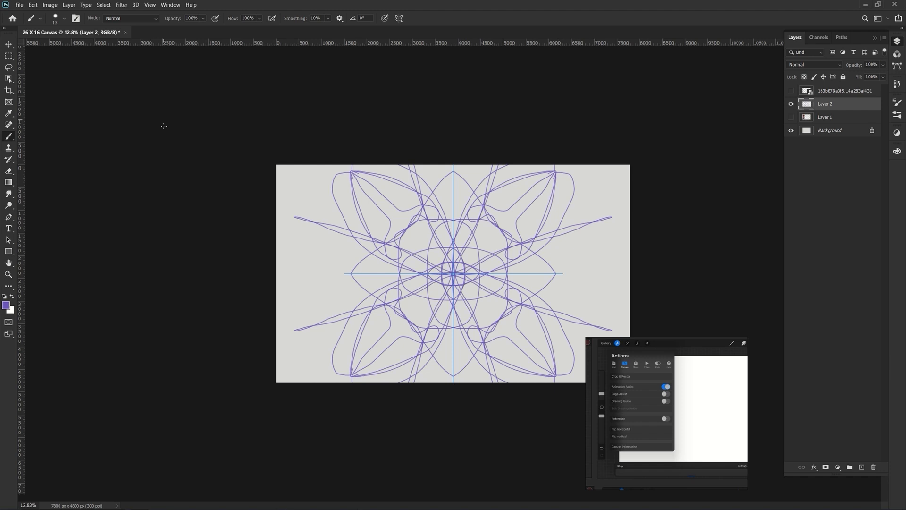
key(ctrl+z)
key(ctrl+z)
key(ctrl+z)
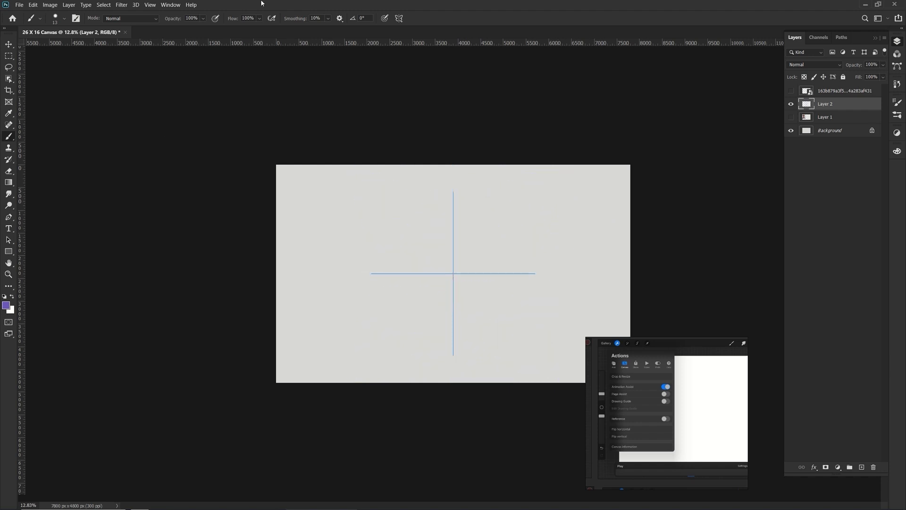
Dismiss the open menus, turn symmetry off, and choose Mandala symmetry again
click(170, 5)
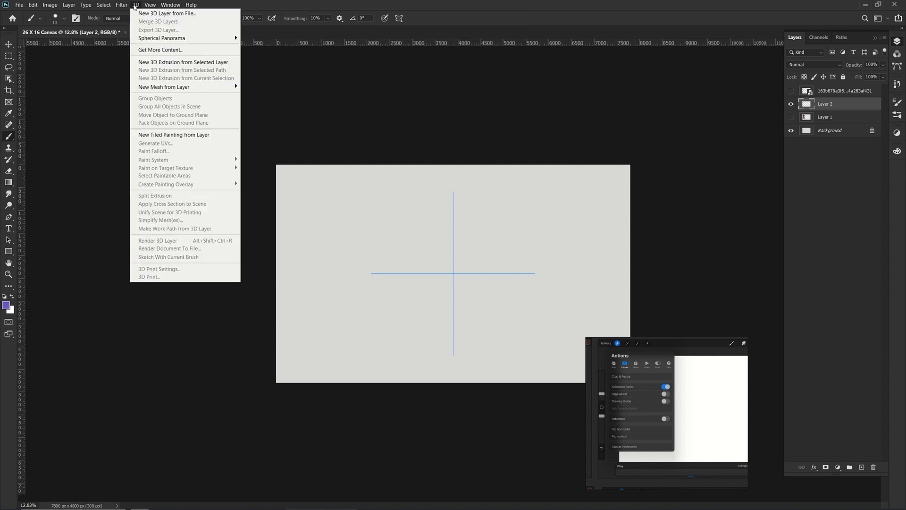
click(387, 17)
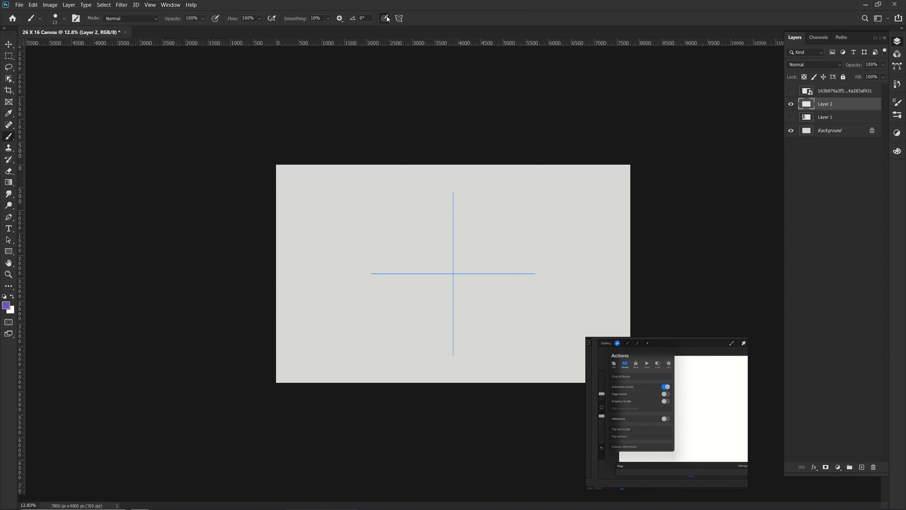
click(399, 17)
click(425, 30)
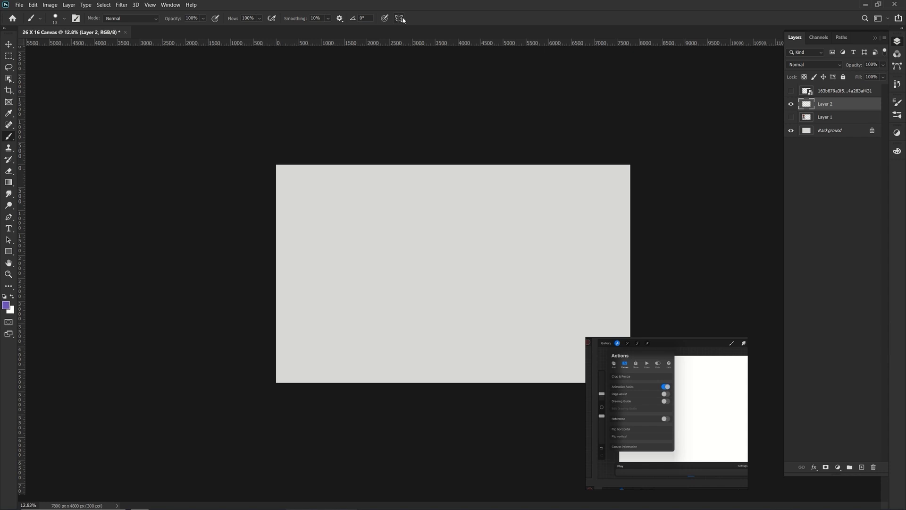
click(401, 19)
click(425, 119)
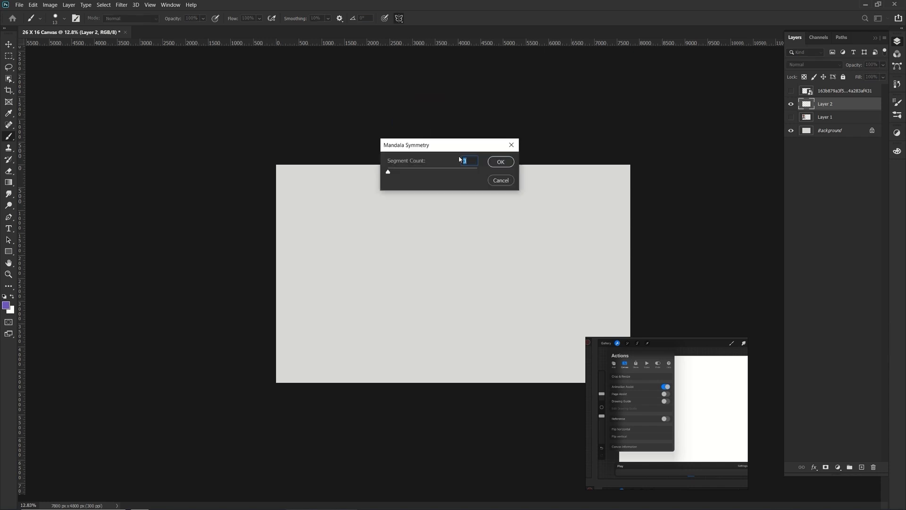
text(5)
Confirm 5 mandala segments, drag the guide corners outward, and apply it
click(501, 161)
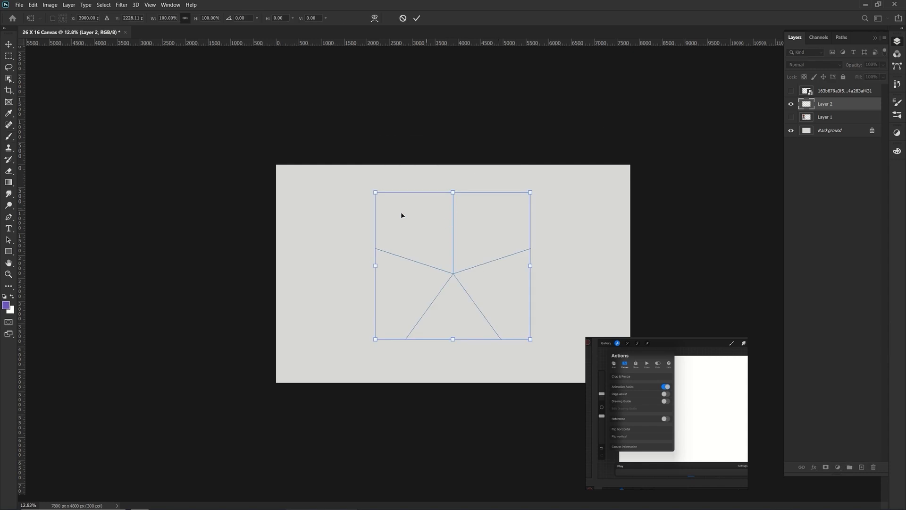
drag(375, 192, 347, 166)
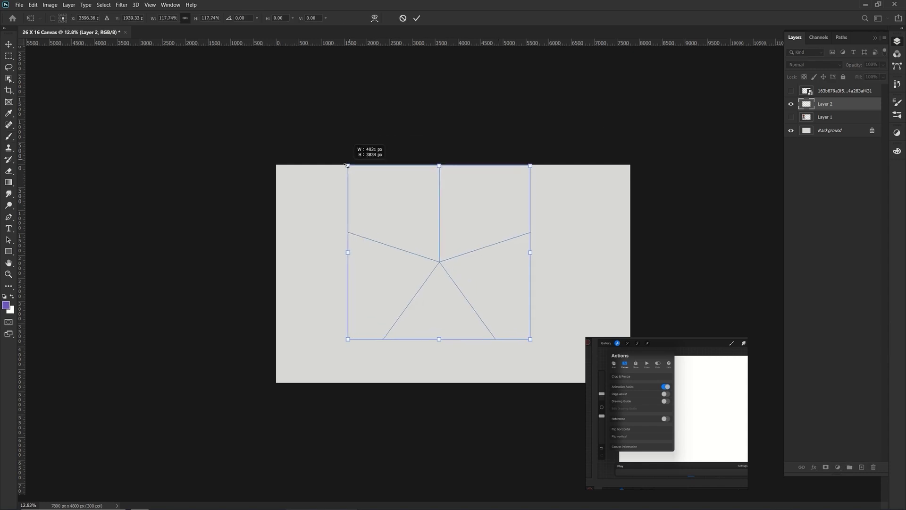
drag(531, 339, 577, 385)
key(Return)
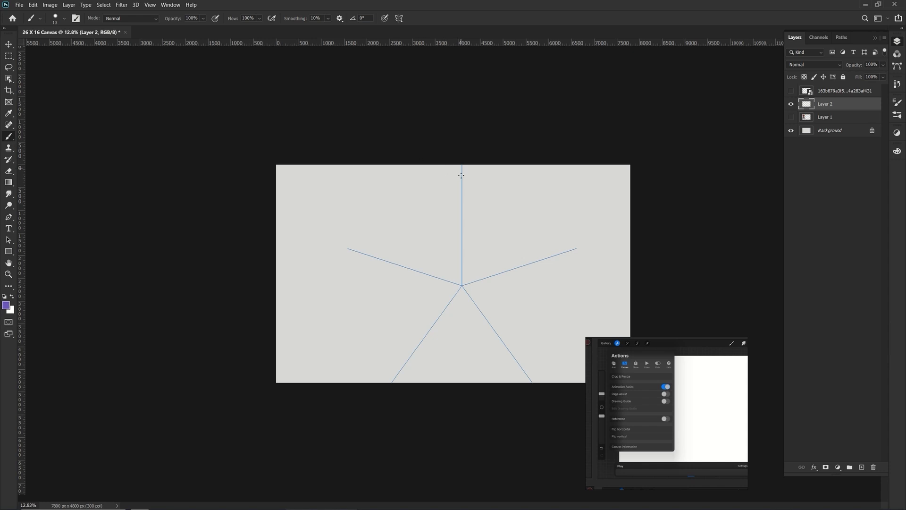
Paint a five-pointed star outline, undo it, and add small V strokes at the tips
drag(463, 175, 423, 237)
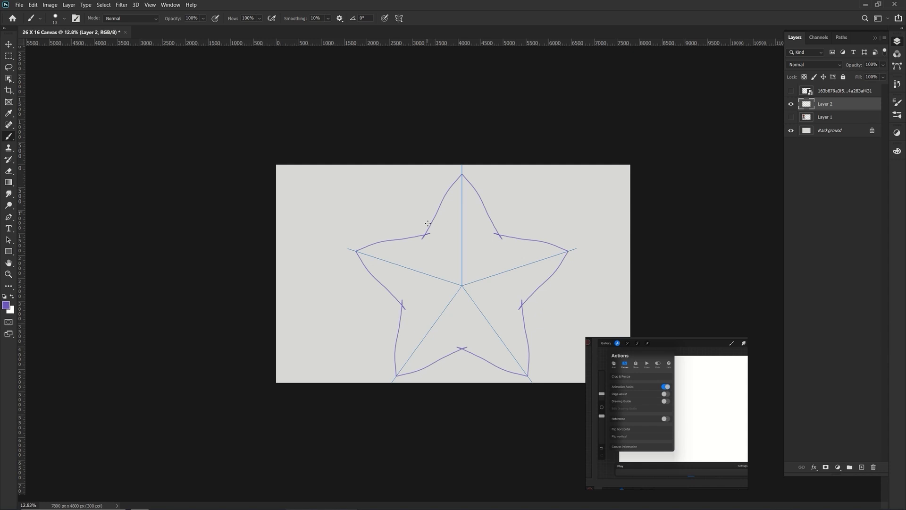
key(ctrl+z)
mouse_move(461, 173)
mouse_down()
mouse_move(419, 236)
mouse_move(388, 262)
mouse_up()
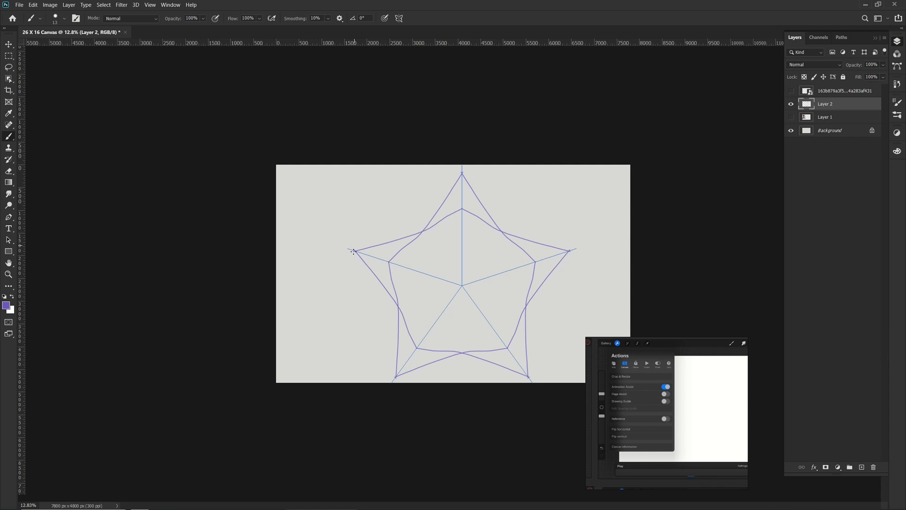
Add pointed loops and undo them, then paint centre accents and a curved inner ring
mouse_move(355, 250)
mouse_down()
mouse_move(312, 235)
mouse_move(440, 334)
mouse_move(435, 252)
mouse_move(436, 294)
mouse_move(446, 291)
mouse_move(404, 278)
mouse_move(384, 224)
mouse_move(393, 190)
mouse_up()
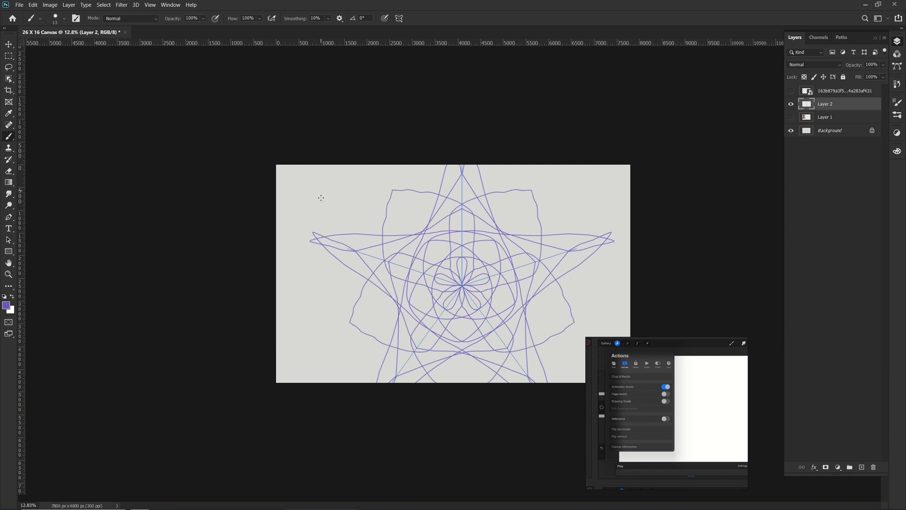
key(ctrl+alt+z)
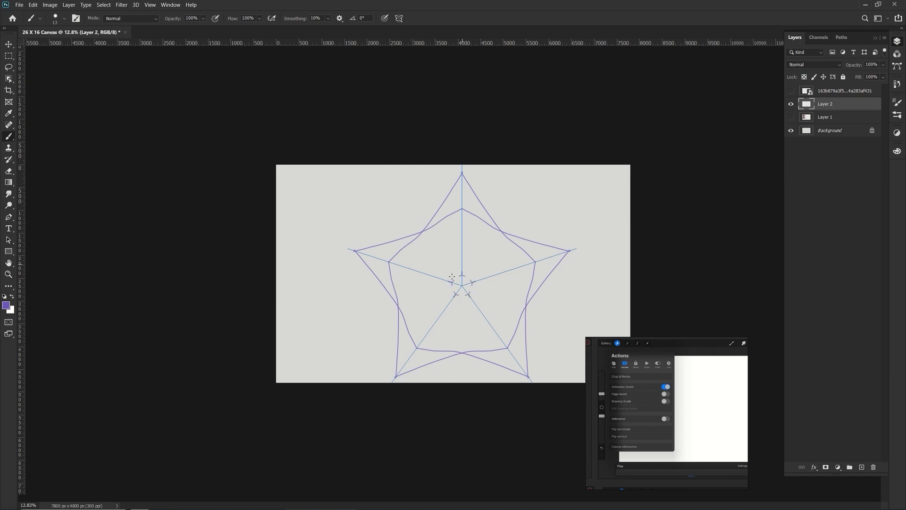
mouse_move(462, 272)
mouse_down()
mouse_move(452, 283)
mouse_move(442, 268)
mouse_move(460, 288)
mouse_up()
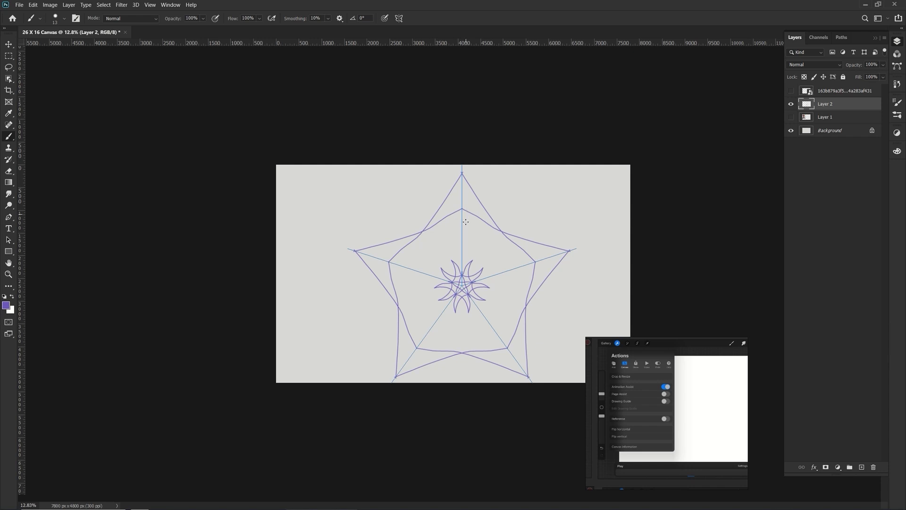
mouse_move(465, 223)
mouse_down()
mouse_move(427, 271)
mouse_move(442, 314)
mouse_up()
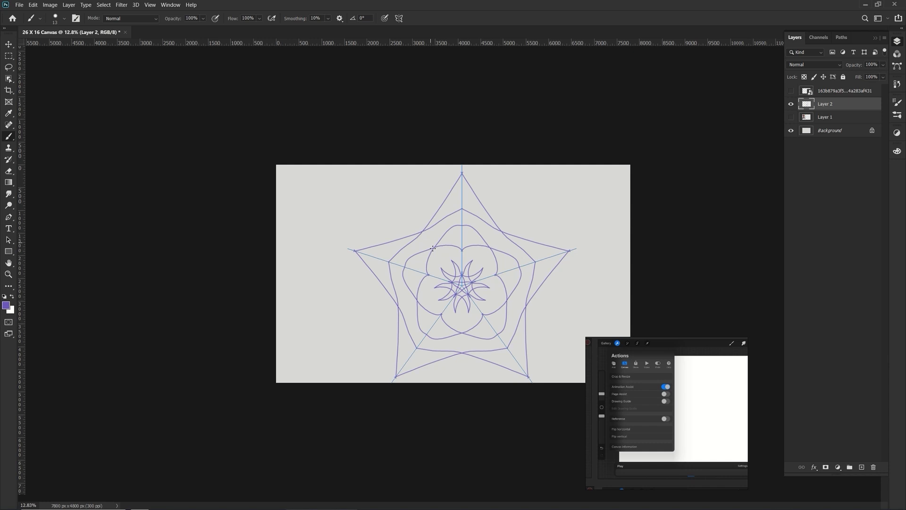
Switch to the Custom Shape Tool and check its saved tool presets
click(9, 251)
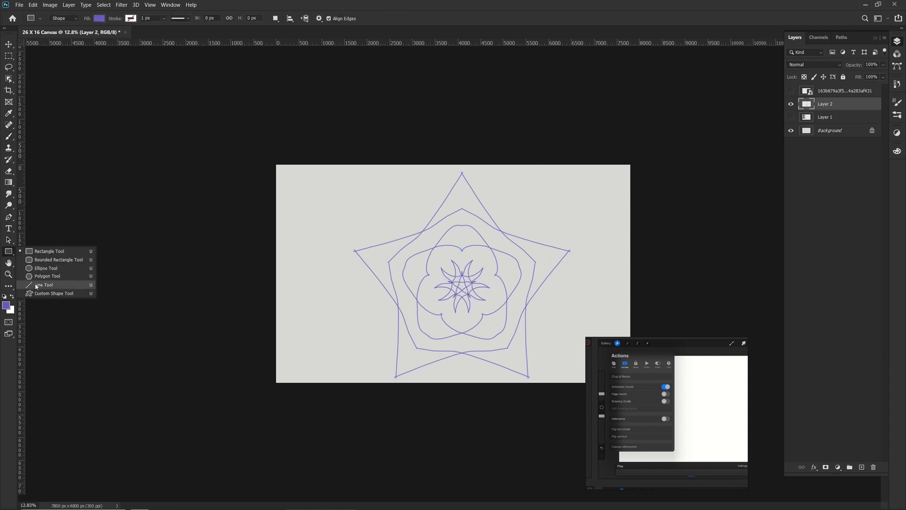
click(54, 294)
click(40, 19)
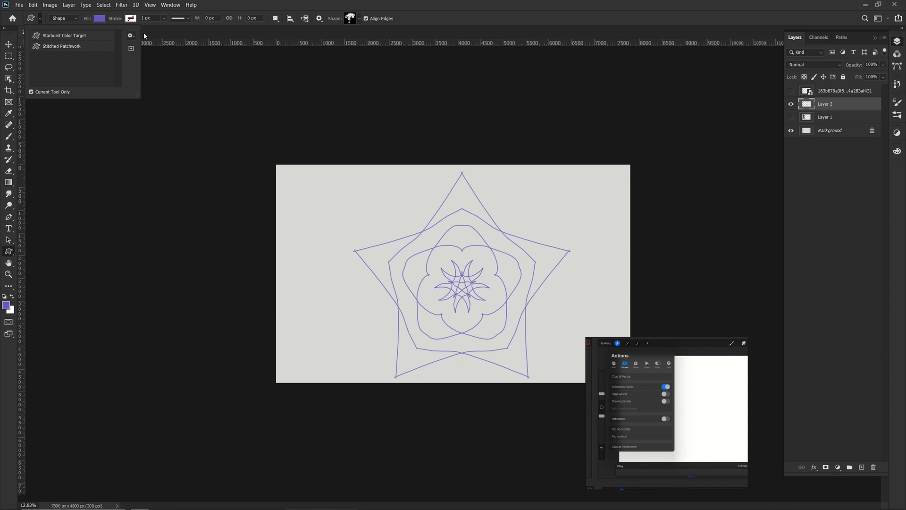
In the Shape picker, expand the Leaf Trees, Wild Animals, Boats and Flowers groups
click(278, 6)
click(357, 18)
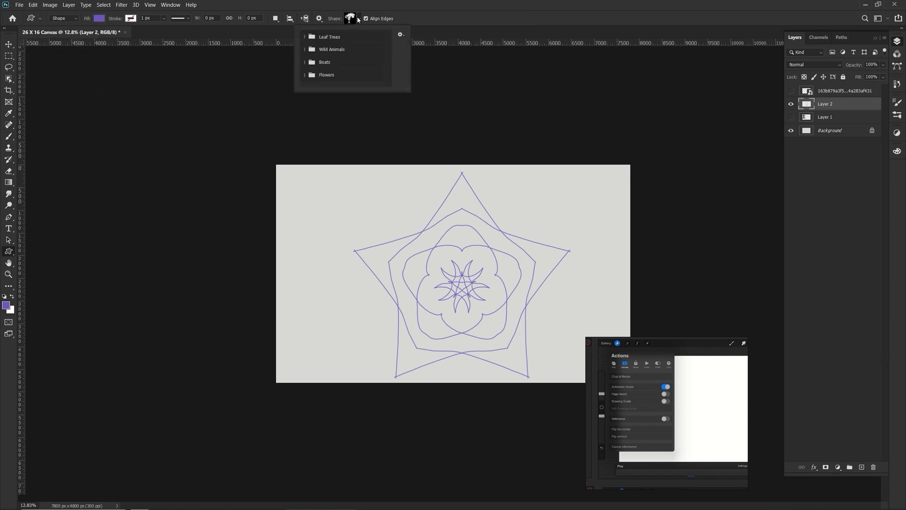
key(ctrl+minus)
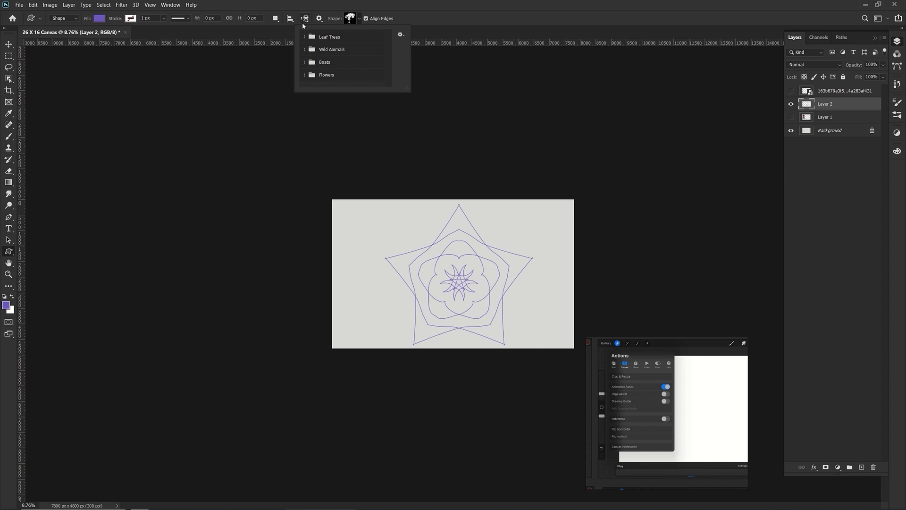
click(303, 36)
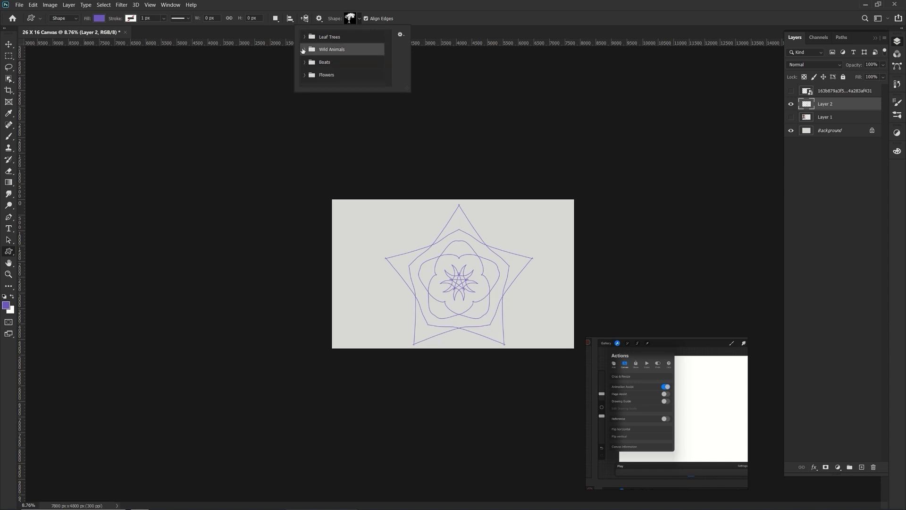
click(303, 49)
click(304, 61)
click(303, 75)
Start Import Shapes from the picker's gear menu, cancel it, and close the picker
click(400, 34)
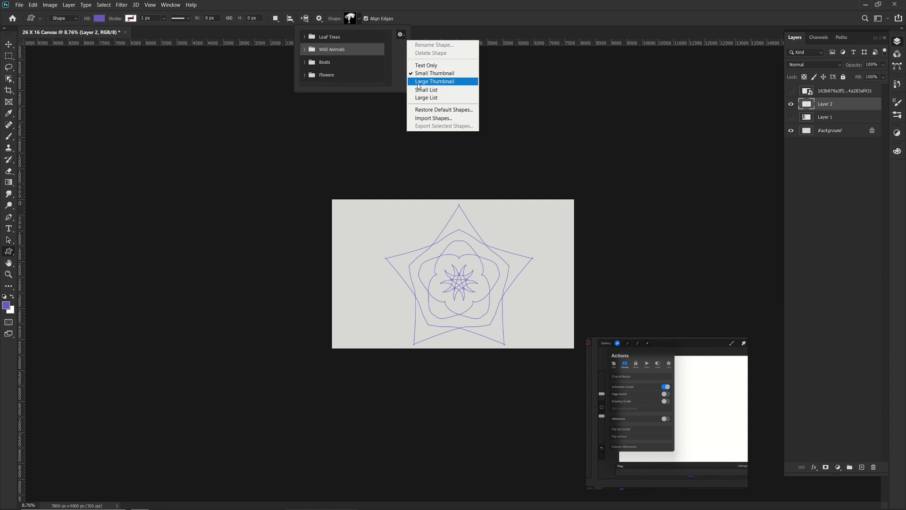
click(428, 119)
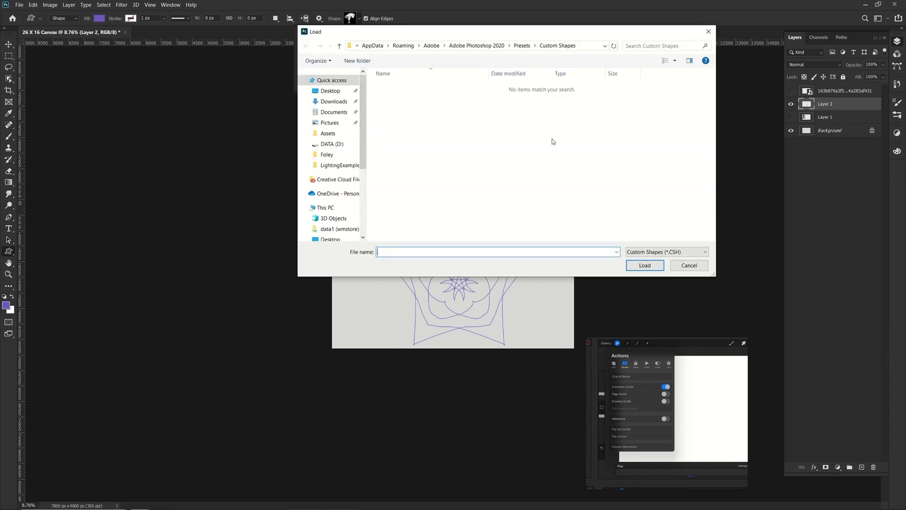
click(689, 266)
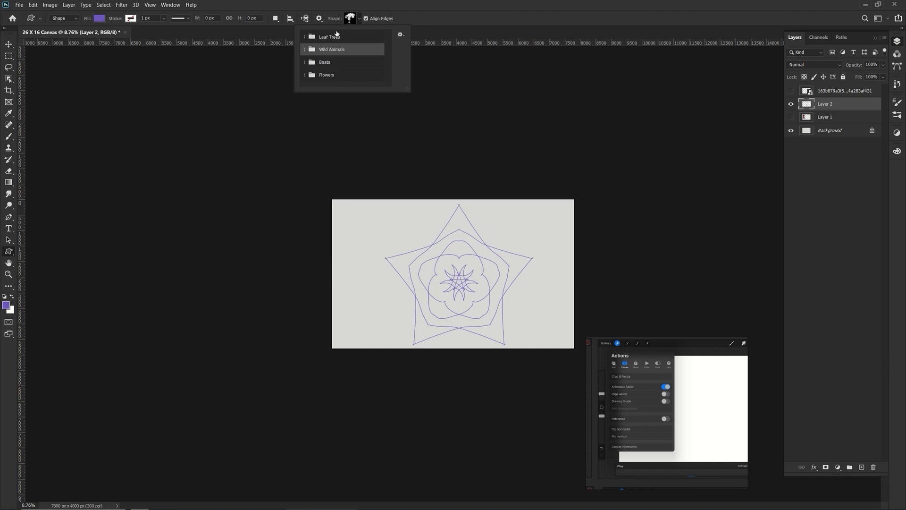
click(359, 20)
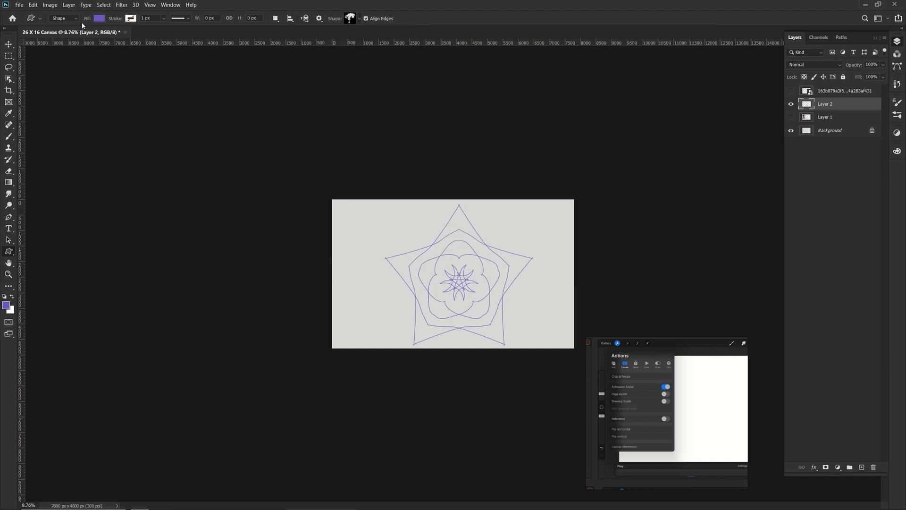
click(30, 20)
With the symmetry brush, draw three straight strokes between star points and extending outward
click(9, 137)
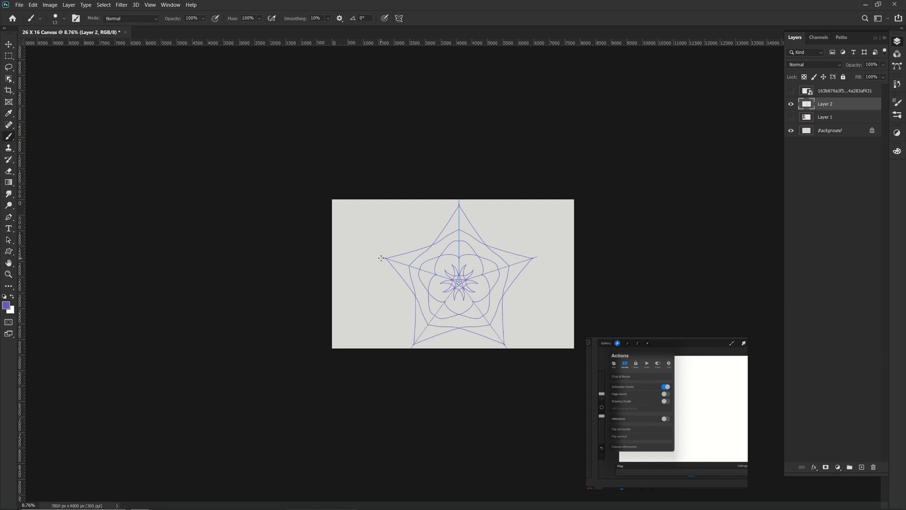
drag(383, 258, 459, 208)
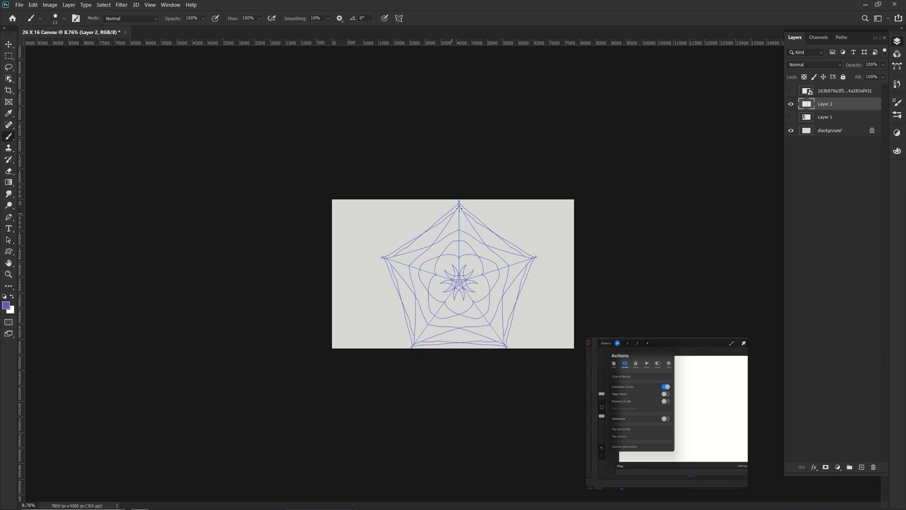
drag(382, 257, 454, 254)
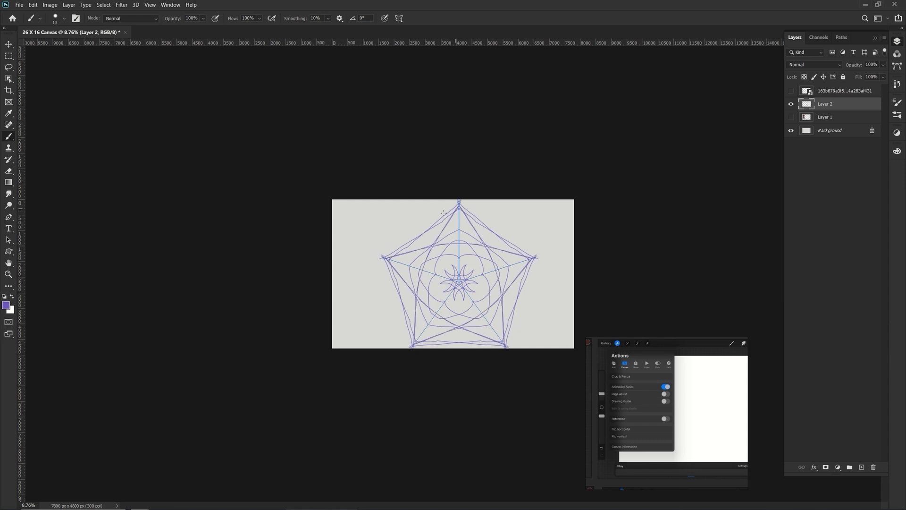
drag(444, 213, 342, 249)
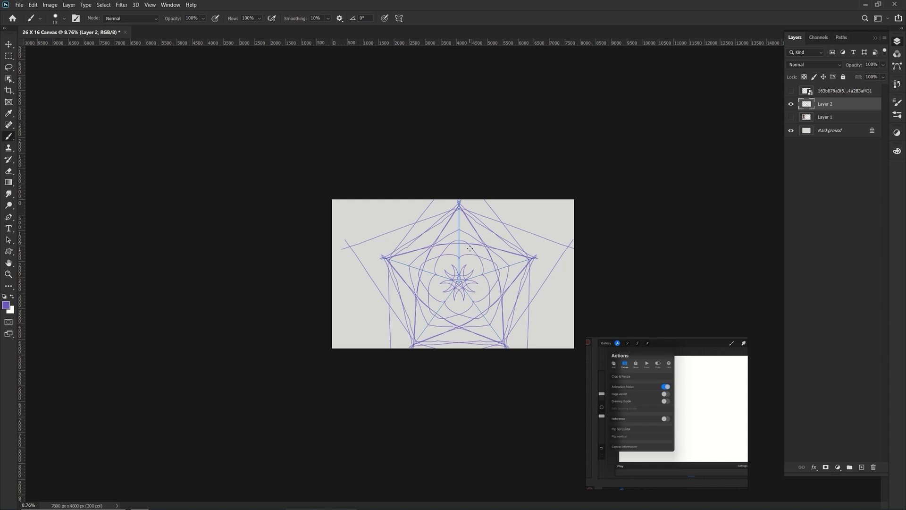
click(10, 216)
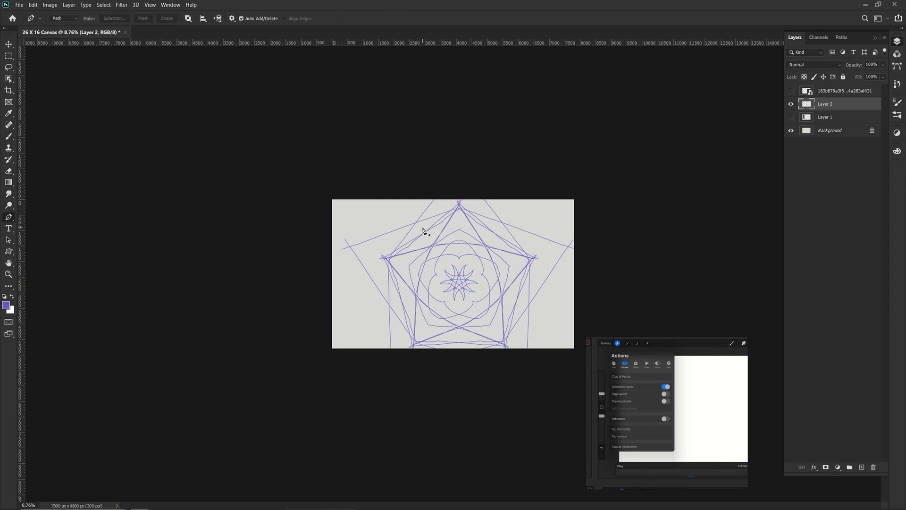
click(411, 216)
click(495, 241)
click(523, 212)
click(431, 212)
key(ctrl+z)
key(ctrl+z)
key(ctrl+z)
key(ctrl+z)
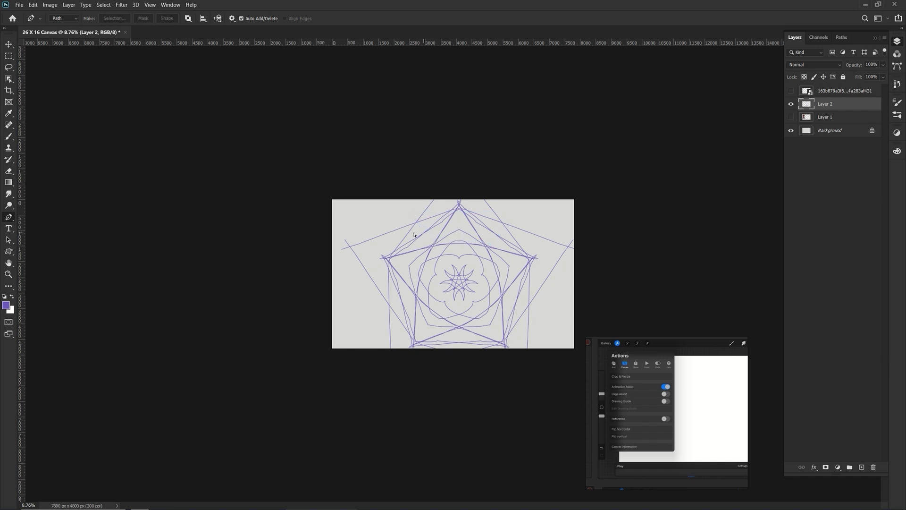